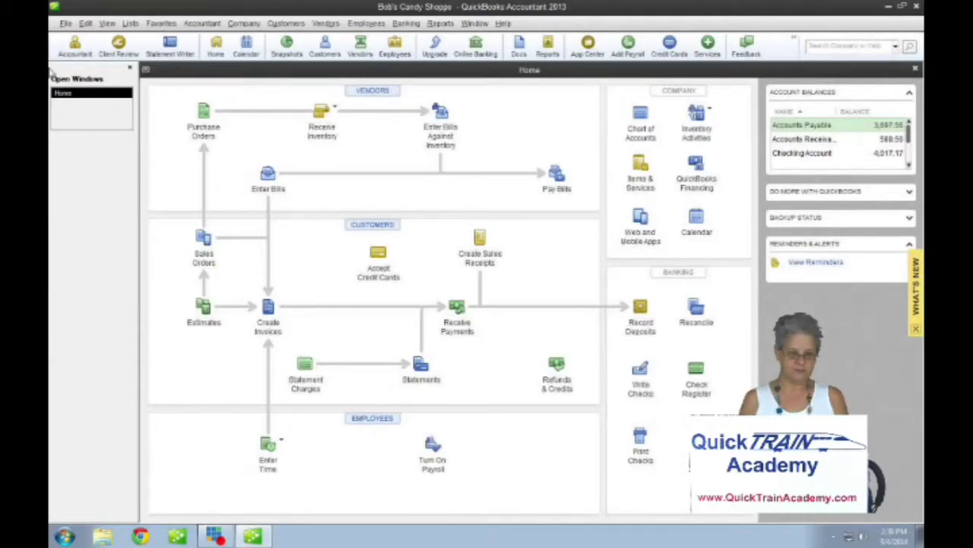
# Start Send to Accountant under File > Accountant's Copy > Client Activities and pass the confirmation
pyautogui.click(66, 24)
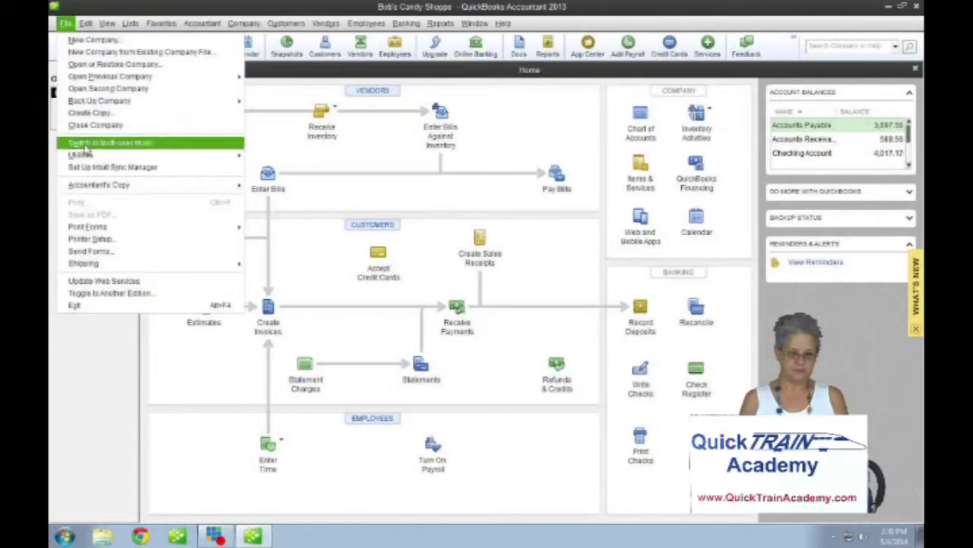
pyautogui.moveTo(99, 184)
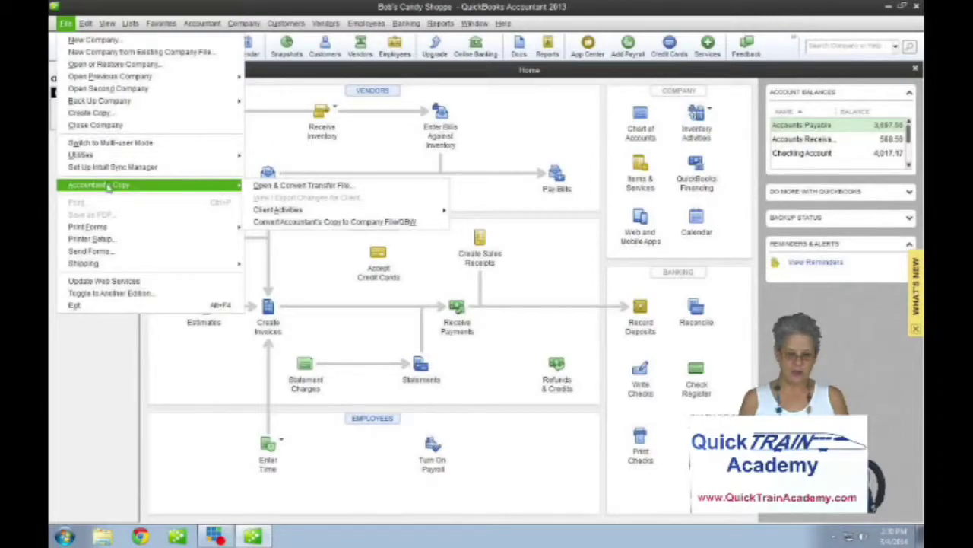
pyautogui.moveTo(297, 215)
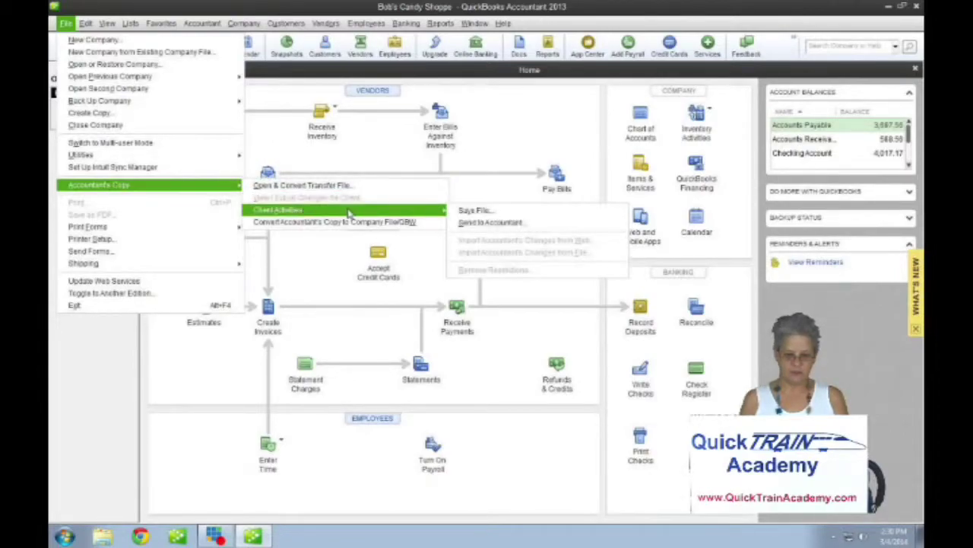
pyautogui.click(470, 223)
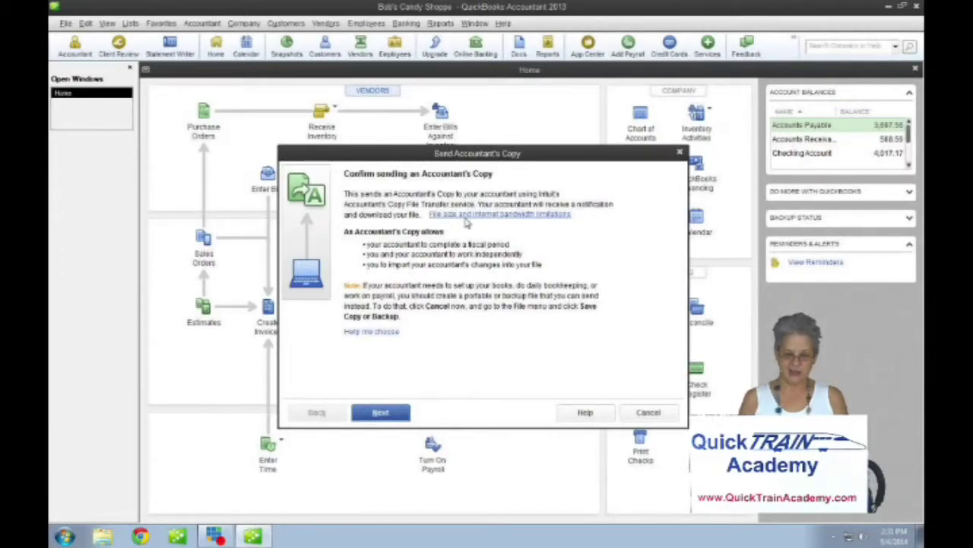
pyautogui.click(381, 414)
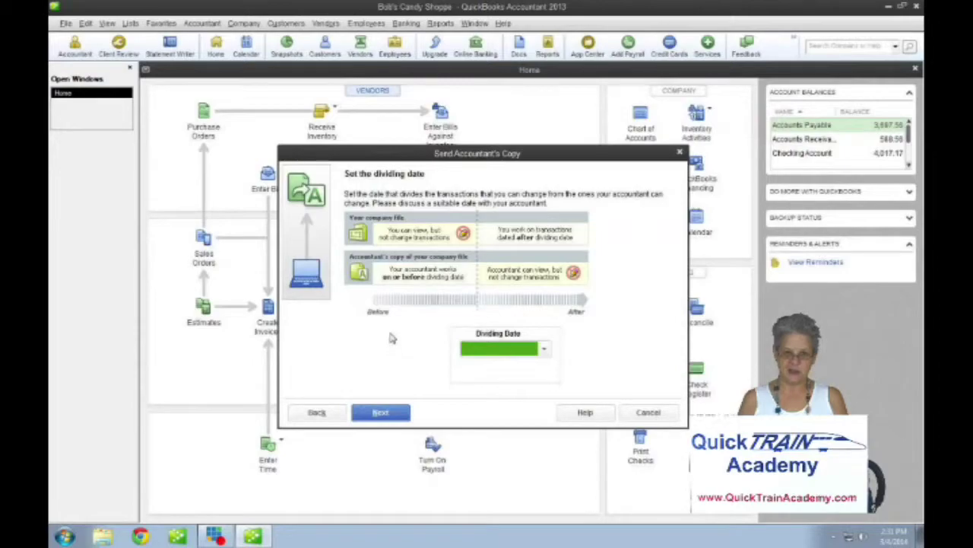
# Choose a Custom dividing date, pick January 1, 2014 in the calendar, and continue
pyautogui.click(544, 350)
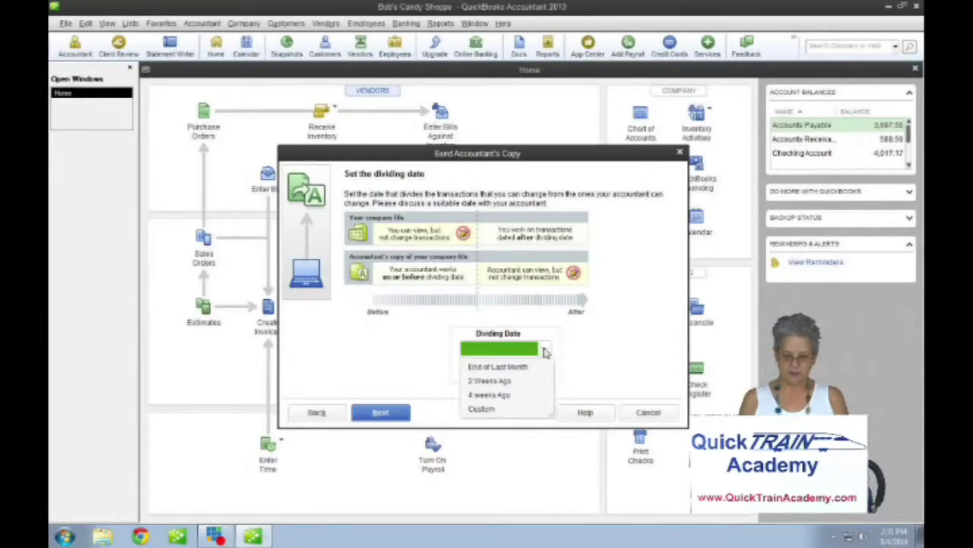
pyautogui.click(500, 410)
pyautogui.click(543, 366)
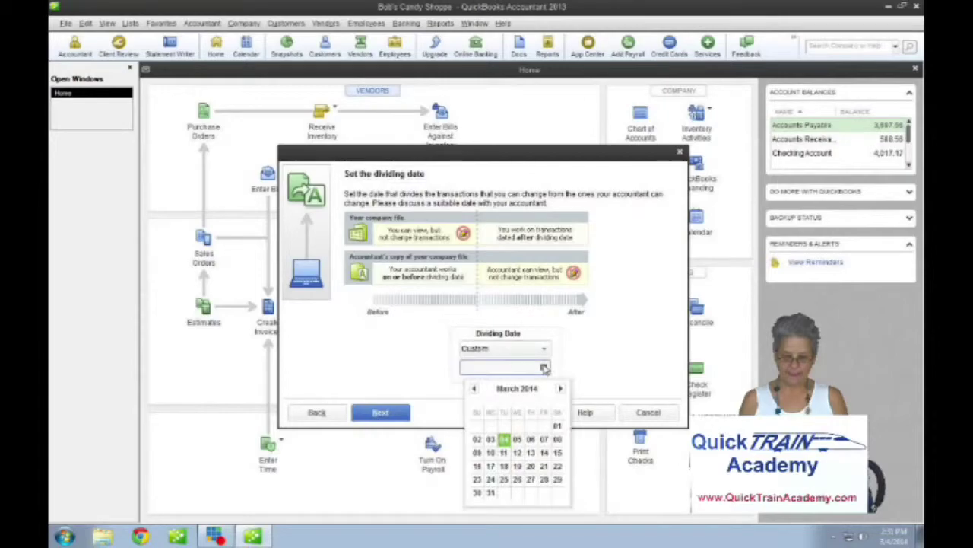
pyautogui.click(474, 389)
pyautogui.click(474, 389)
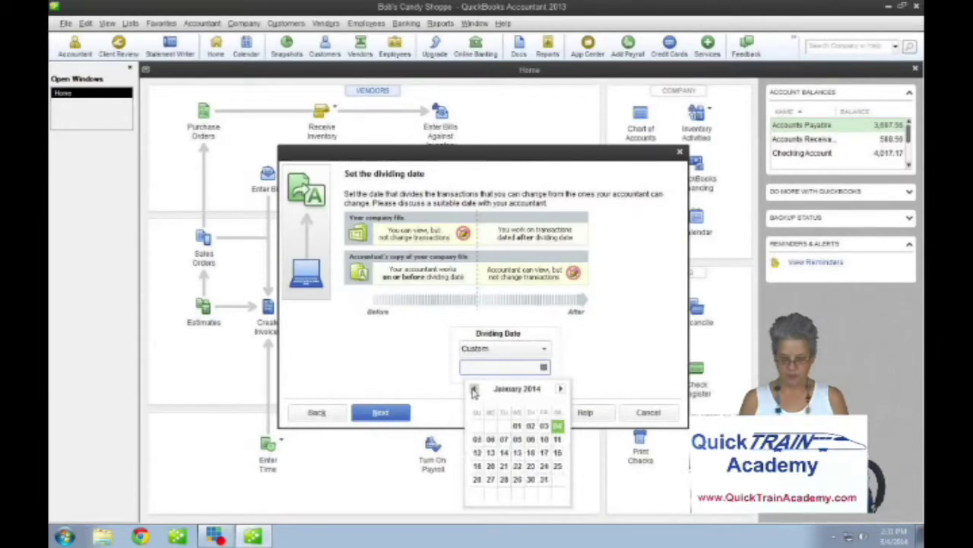
pyautogui.click(518, 426)
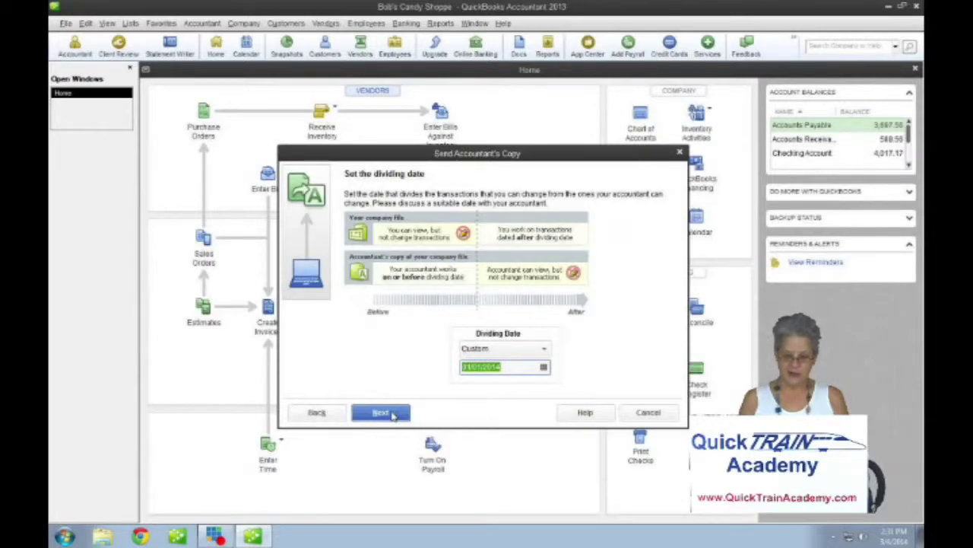
pyautogui.click(392, 413)
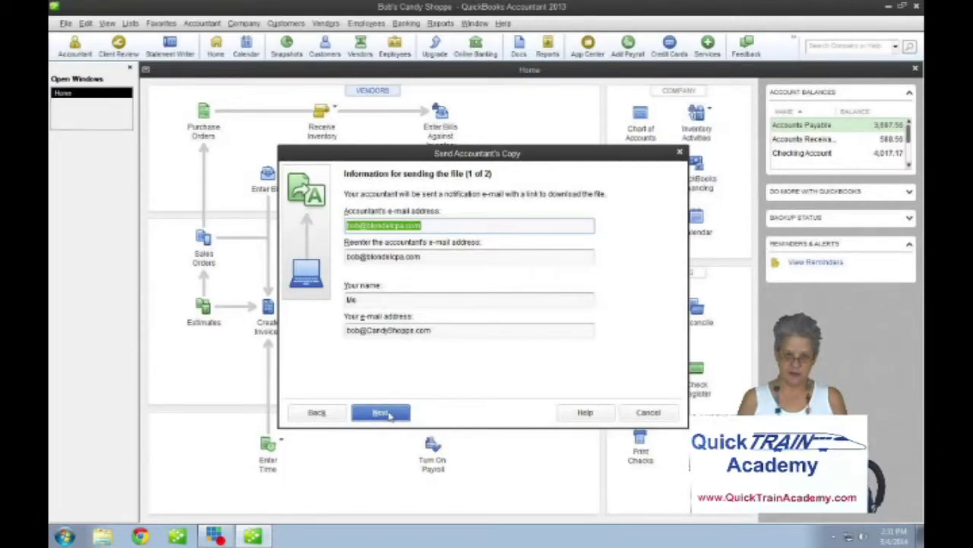
# Accept the accountant's and sender's e-mail details and continue
pyautogui.click(388, 413)
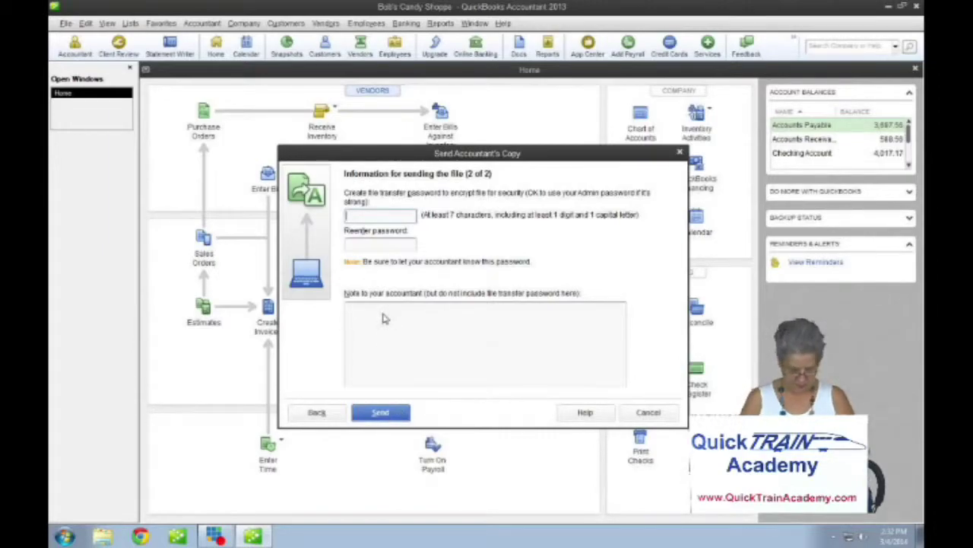
# Enter the transfer file password and re-enter it to confirm
pyautogui.write('••••••••••')
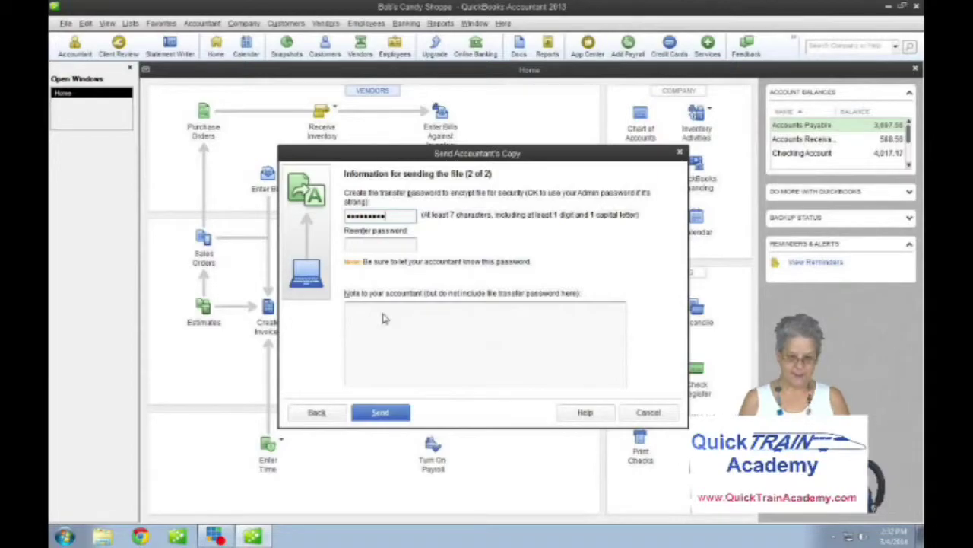
pyautogui.press('Tab')
pyautogui.write('•••••')
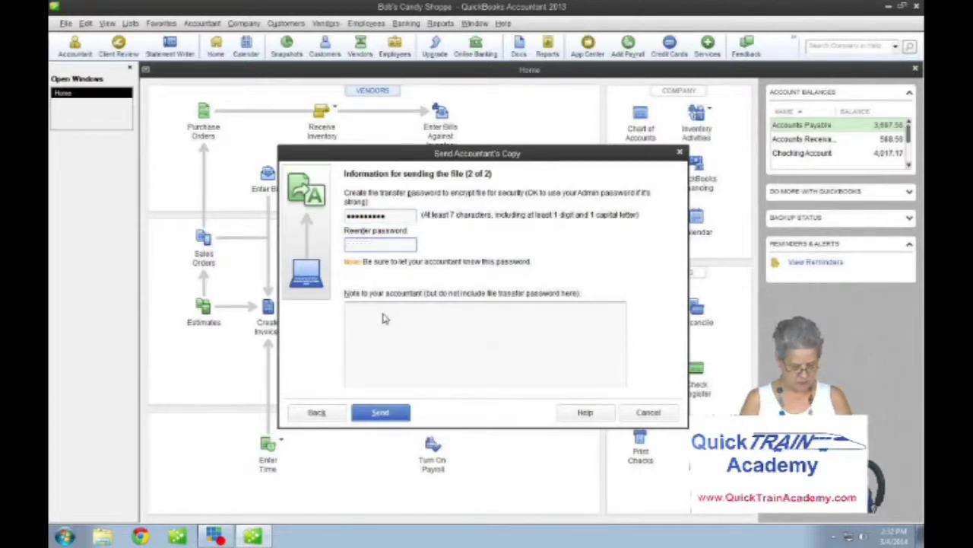
pyautogui.write('•••••')
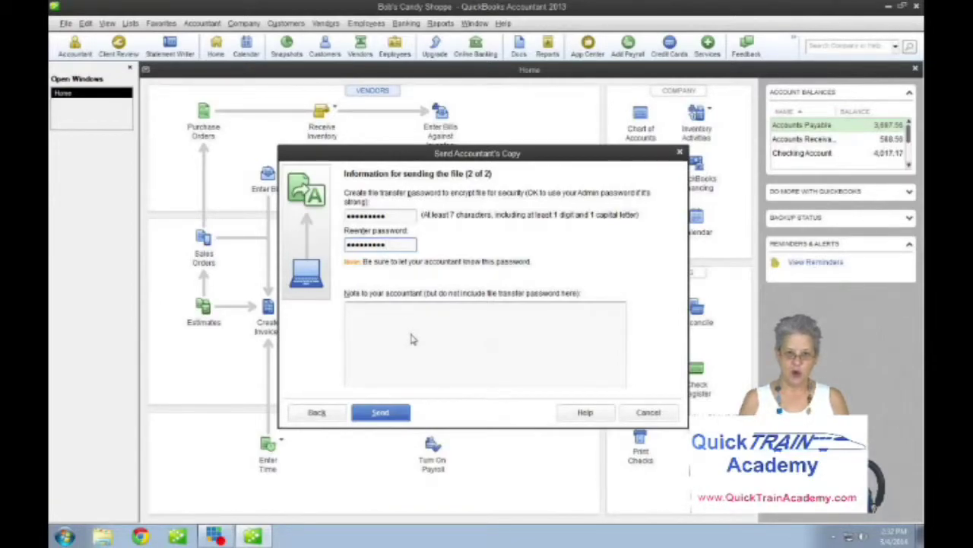
# Add the accountant note 'QB Pro 2013' and submit the Accountant's Copy
pyautogui.click(363, 320)
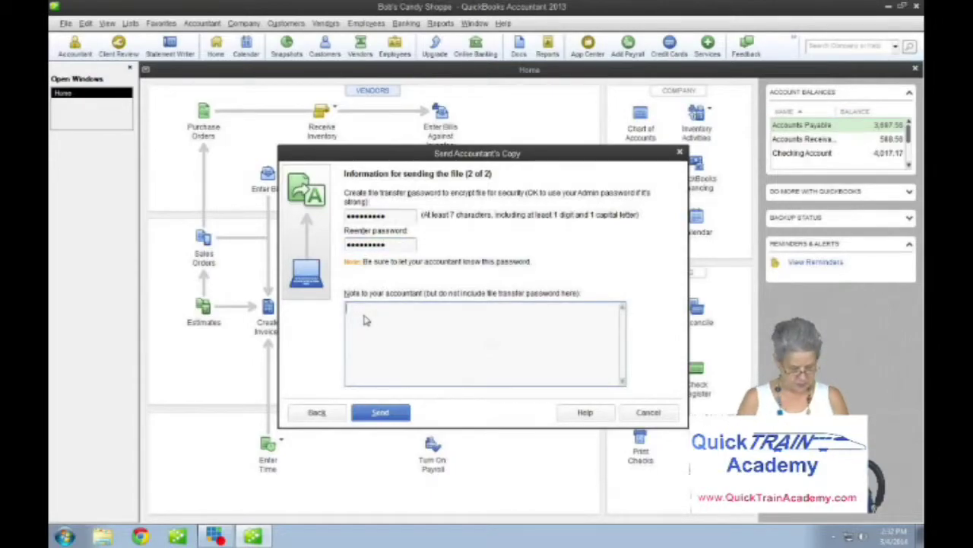
pyautogui.write('QB')
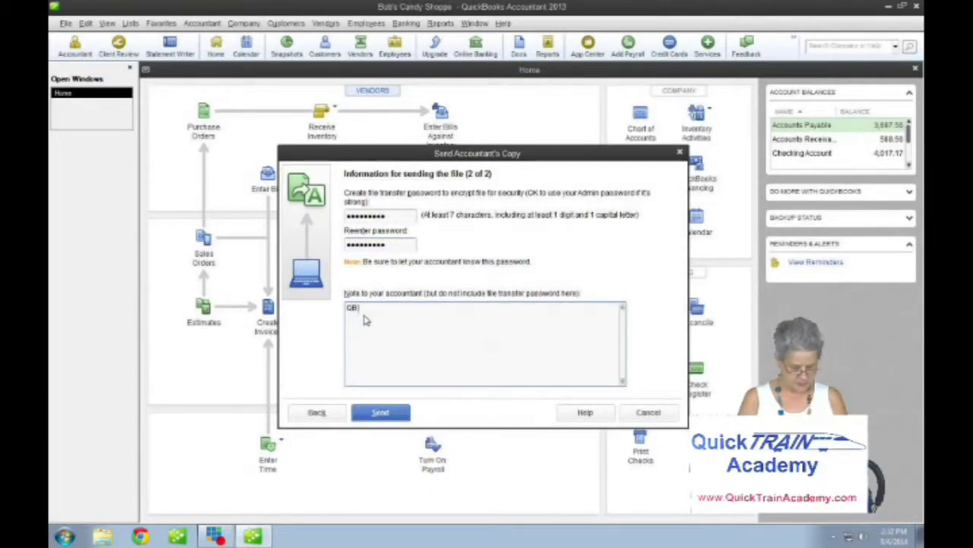
pyautogui.write(' Pro')
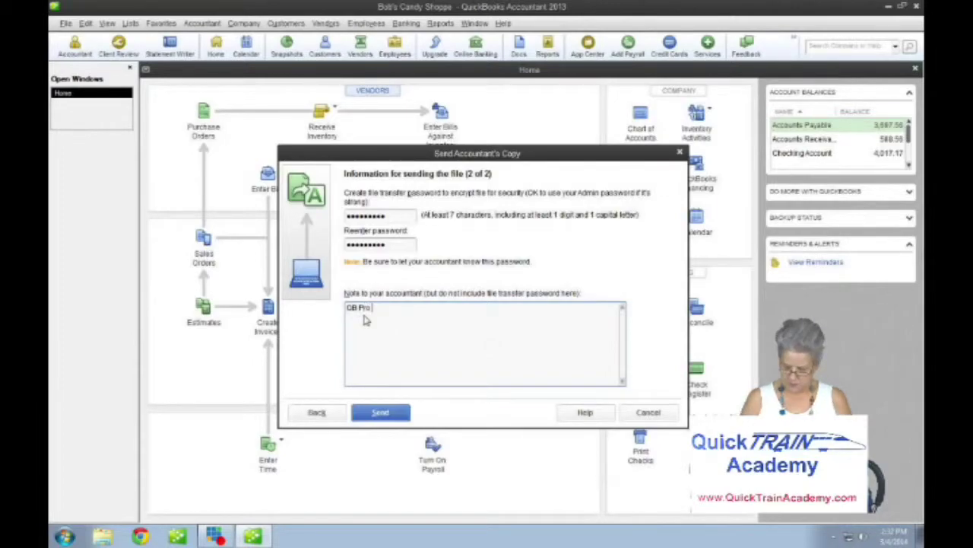
pyautogui.write(' 2013')
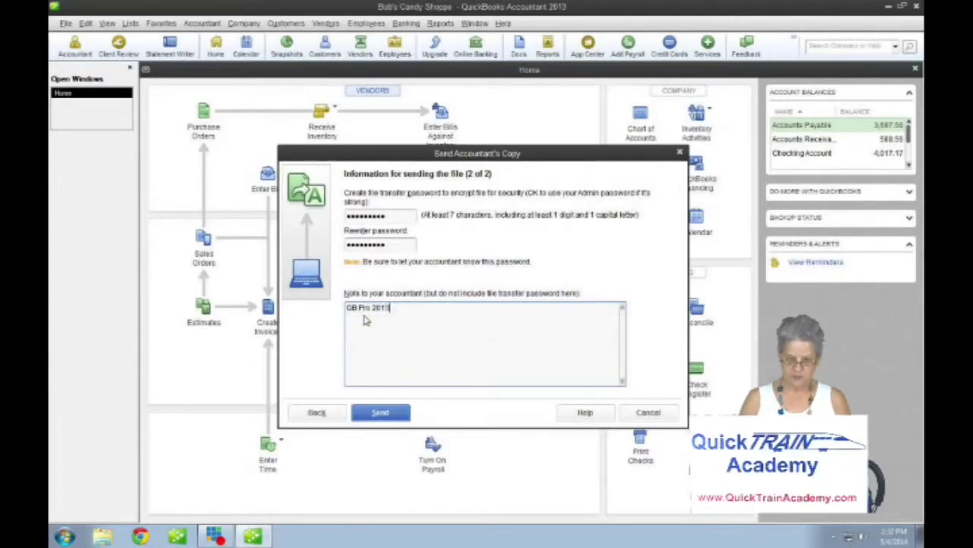
pyautogui.click(381, 415)
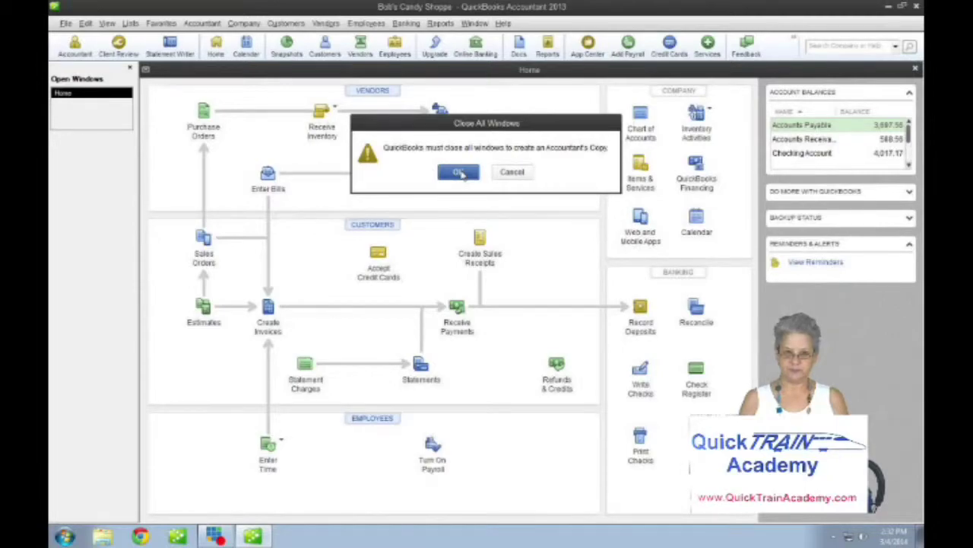
# Let QuickBooks close all windows and acknowledge the successful upload message
pyautogui.click(461, 173)
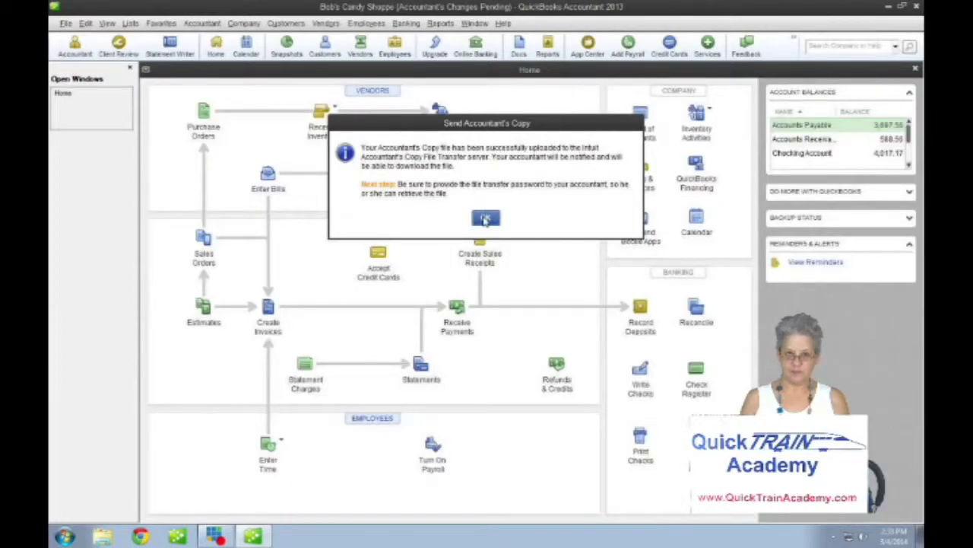
pyautogui.click(485, 219)
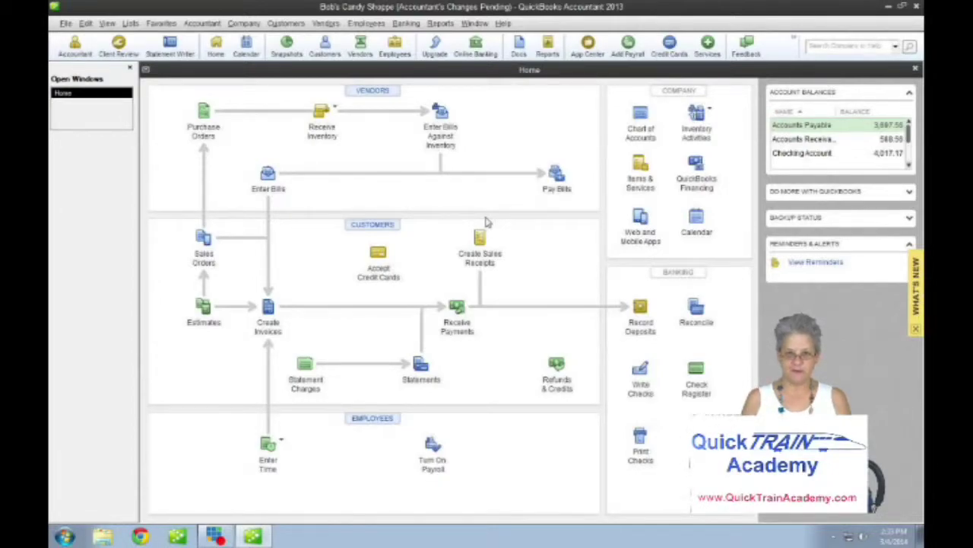
pyautogui.click(804, 155)
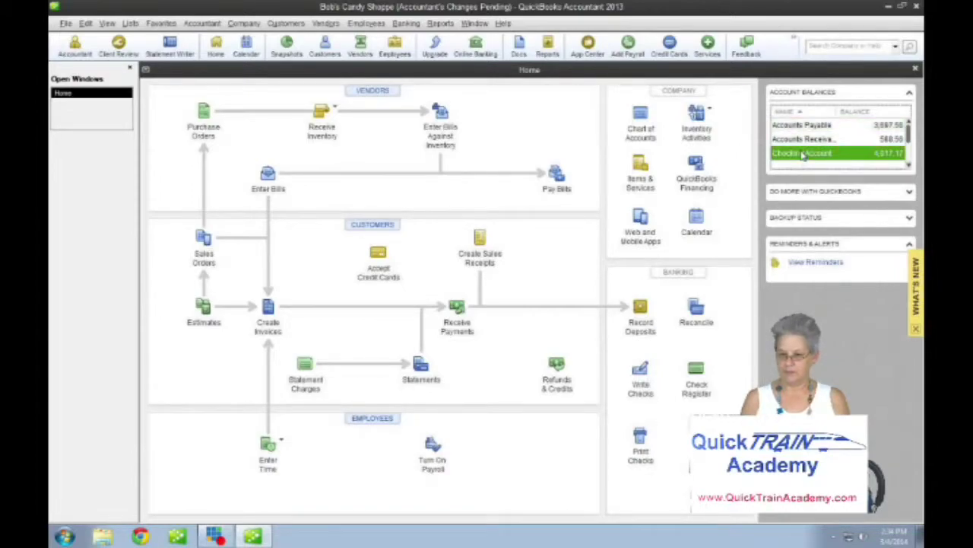
pyautogui.doubleClick(804, 154)
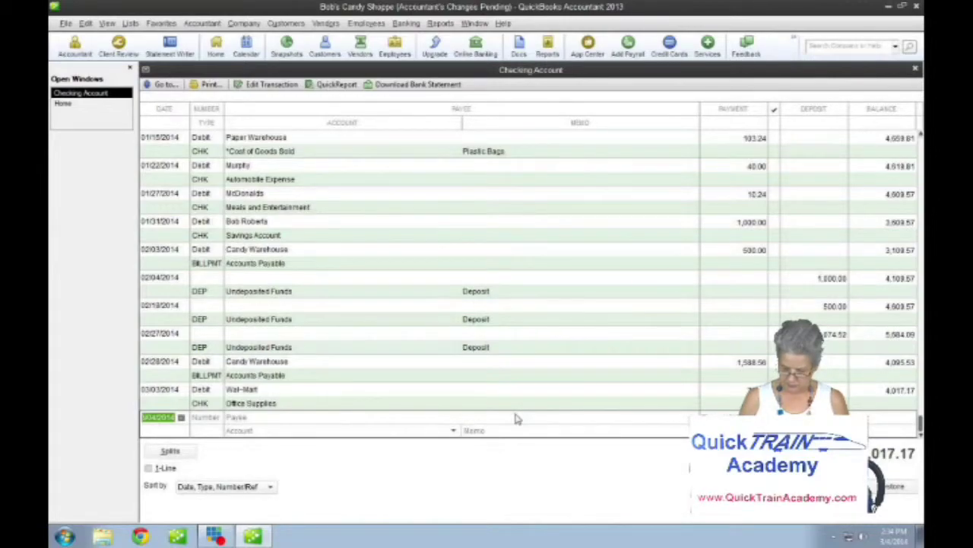
# In the Checking register, enter a 12/26/13 Debit to Wal-Mart under Office Supplies
pyautogui.write('122613')
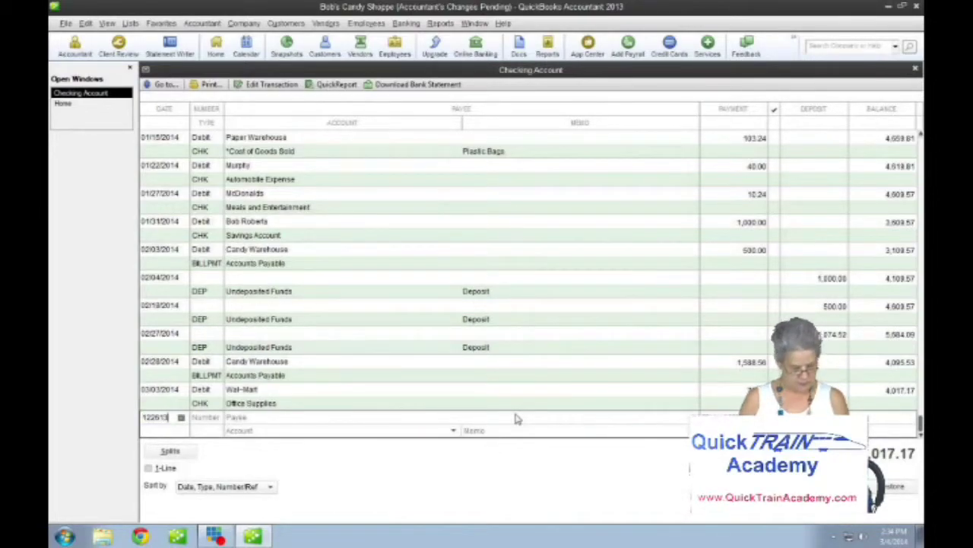
pyautogui.press('Tab')
pyautogui.write('1')
pyautogui.press('Tab')
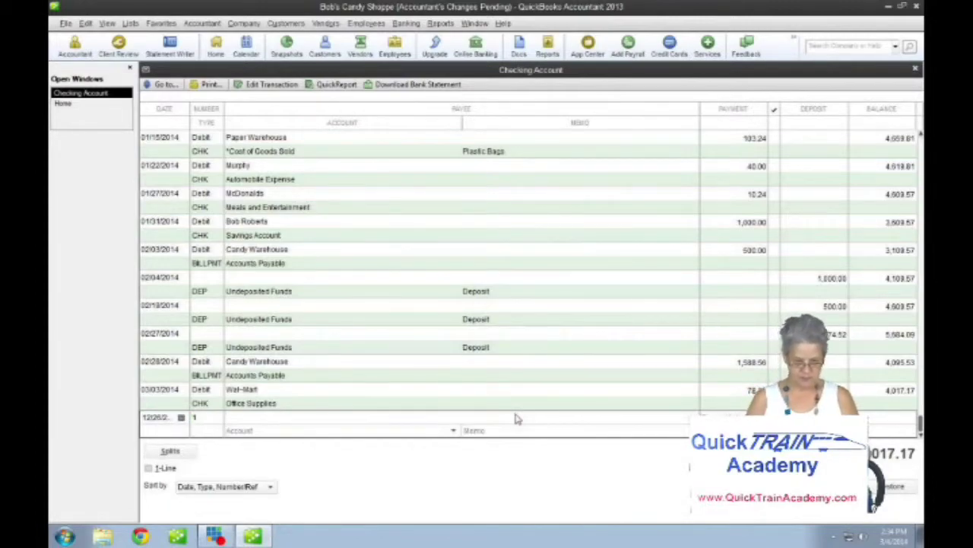
pyautogui.hotkey('shift', 'Tab')
pyautogui.write('D')
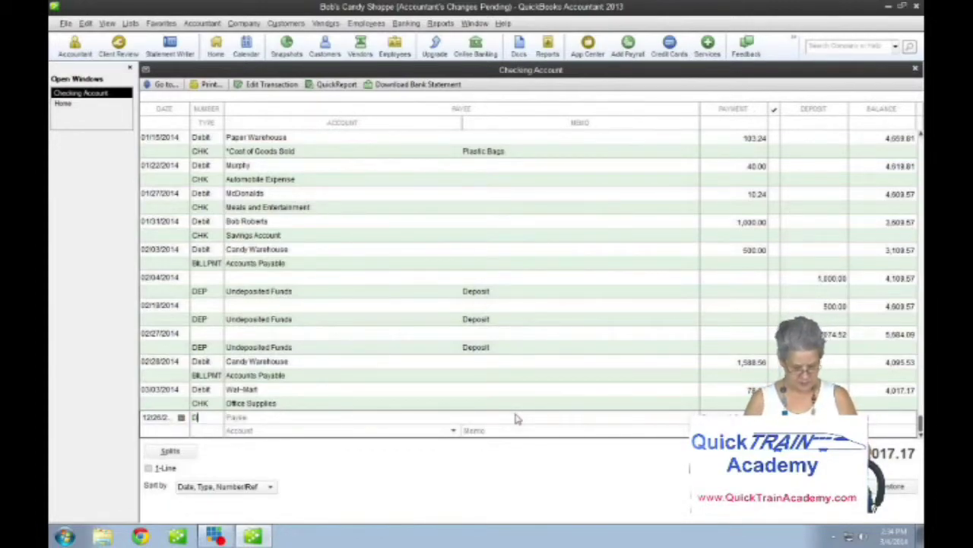
pyautogui.write('ebit')
pyautogui.press('Tab')
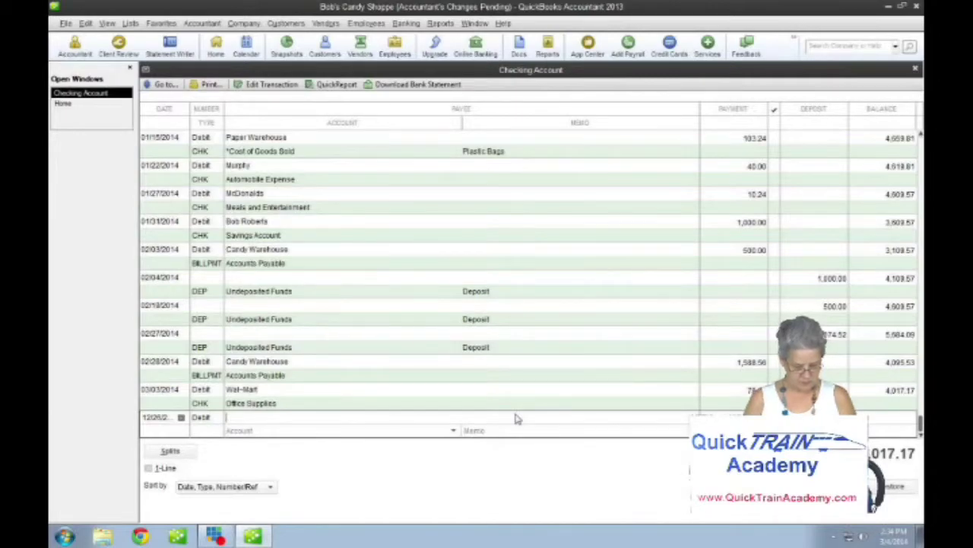
pyautogui.write('Wal')
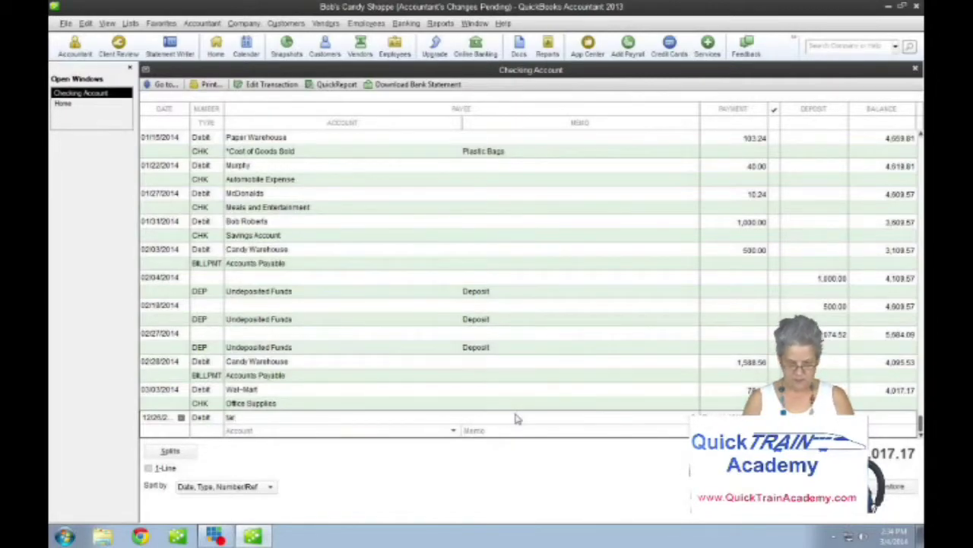
pyautogui.press('BackSpace')
pyautogui.press('BackSpace')
pyautogui.press('BackSpace')
pyautogui.write('Wal-Mart')
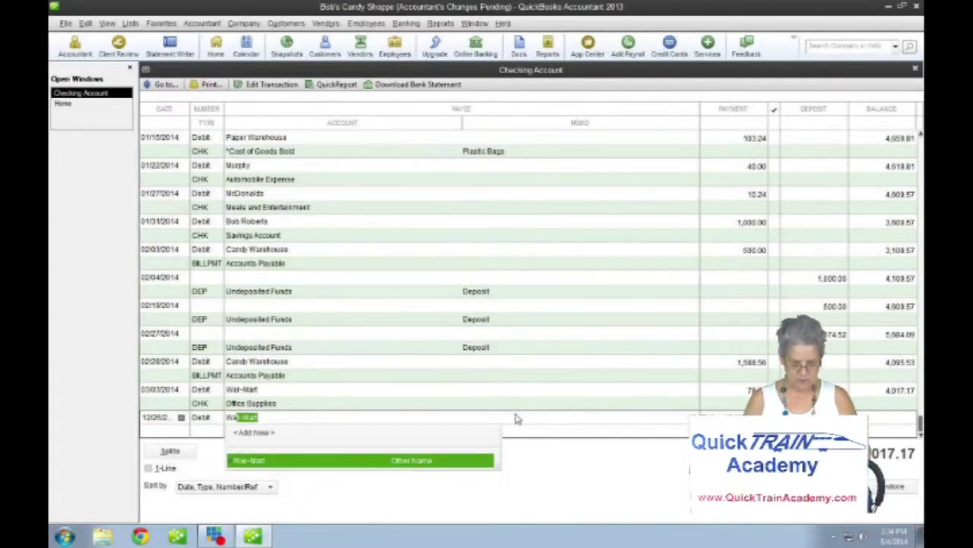
pyautogui.press('Tab')
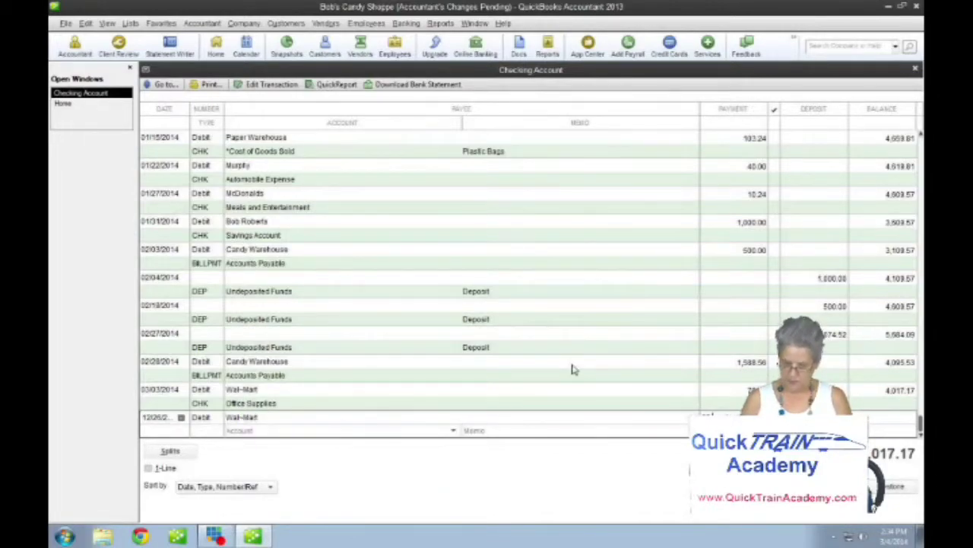
pyautogui.write('Office Supplies')
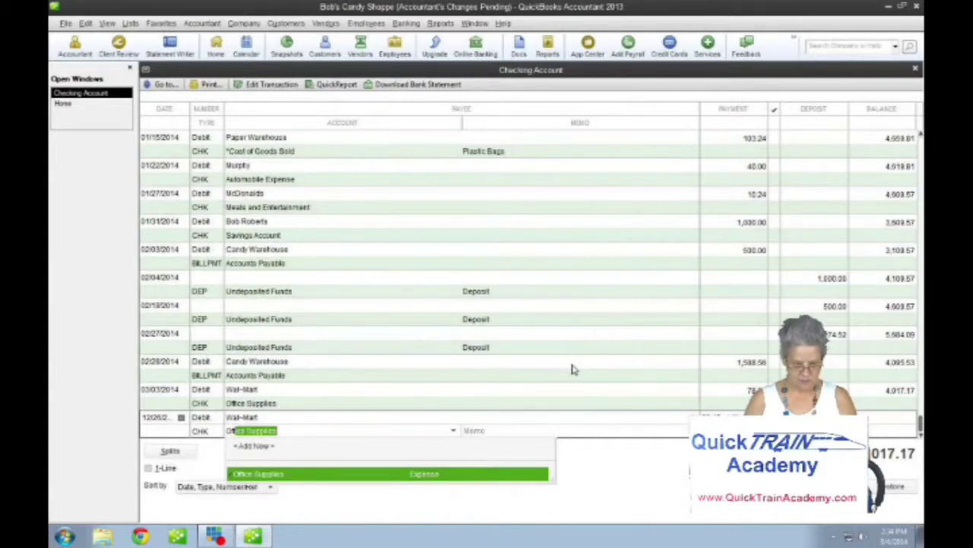
pyautogui.press('Return')
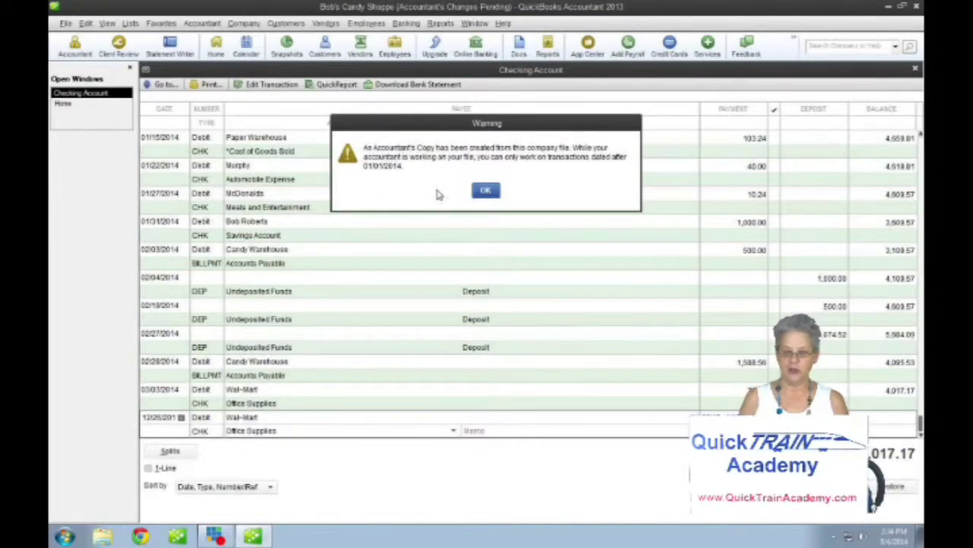
# Discard the December entry and record a 01/12/14 Debit to Wal-Mart for Office Supplies
pyautogui.click(486, 191)
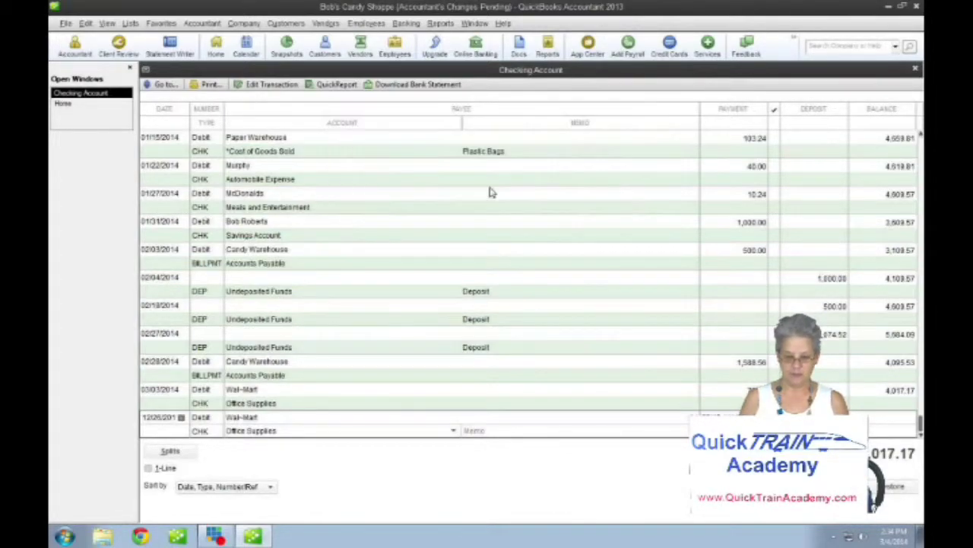
pyautogui.click(901, 491)
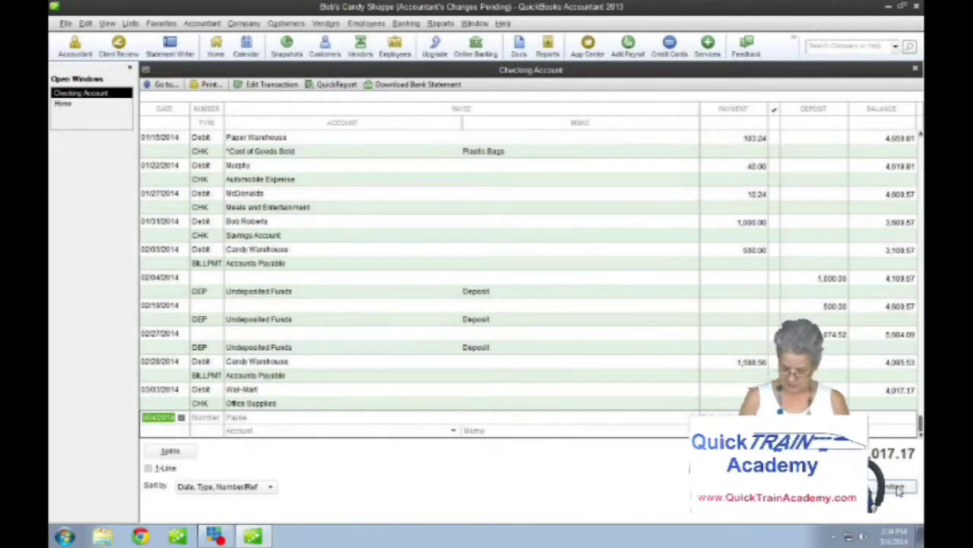
pyautogui.write('01')
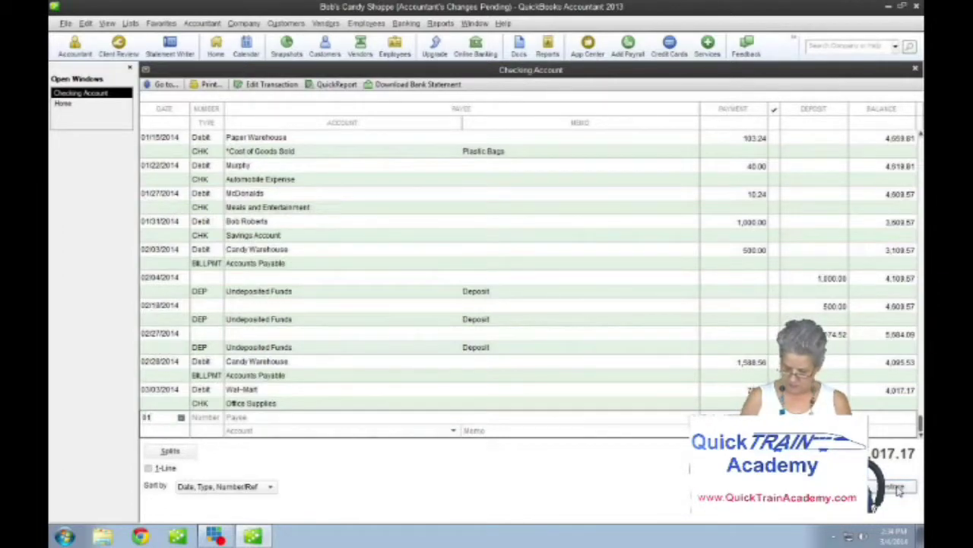
pyautogui.write('/12/14')
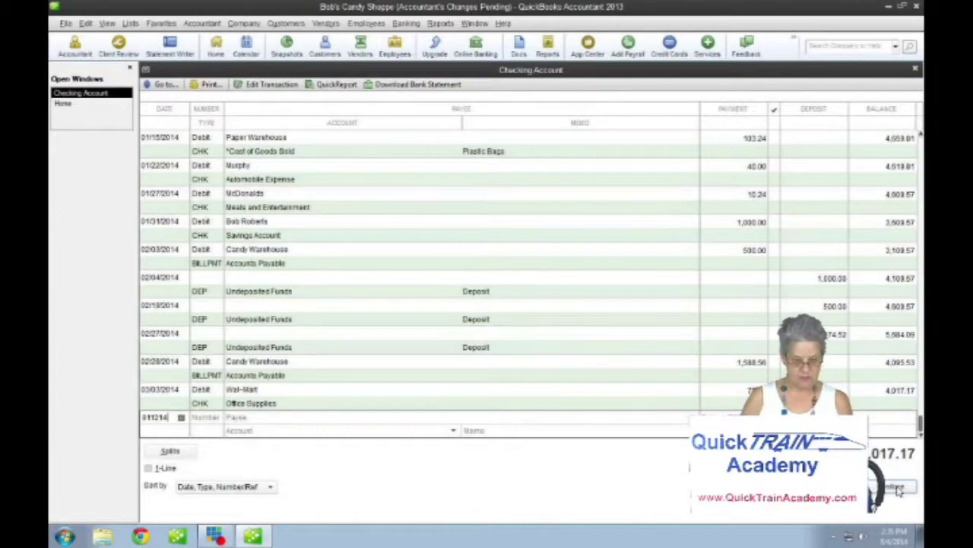
pyautogui.press('Tab')
pyautogui.write('Debit')
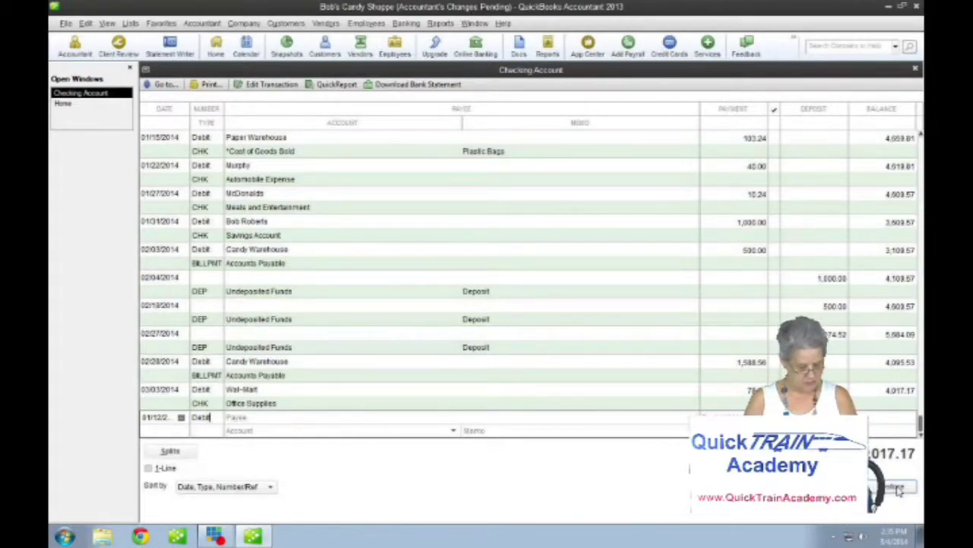
pyautogui.press('Tab')
pyautogui.write('Wa')
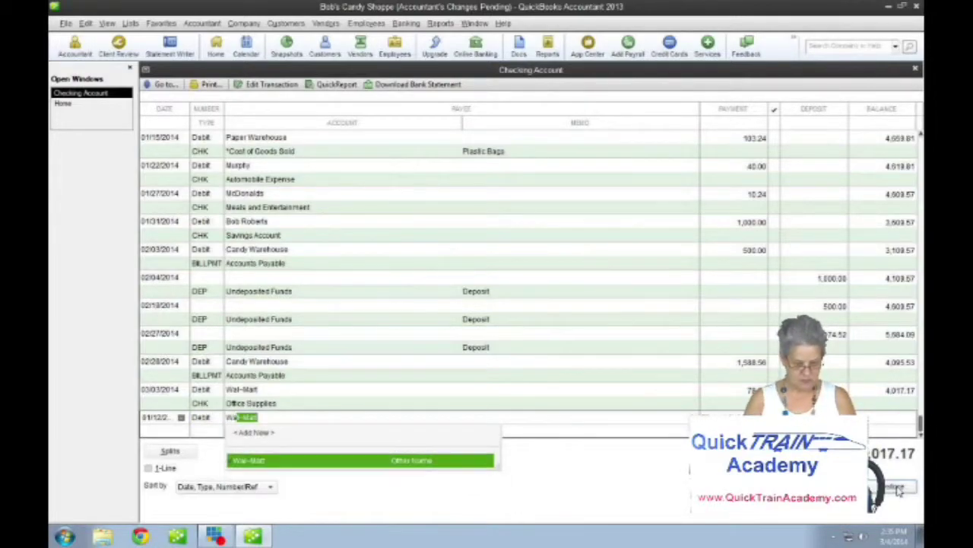
pyautogui.press('Tab')
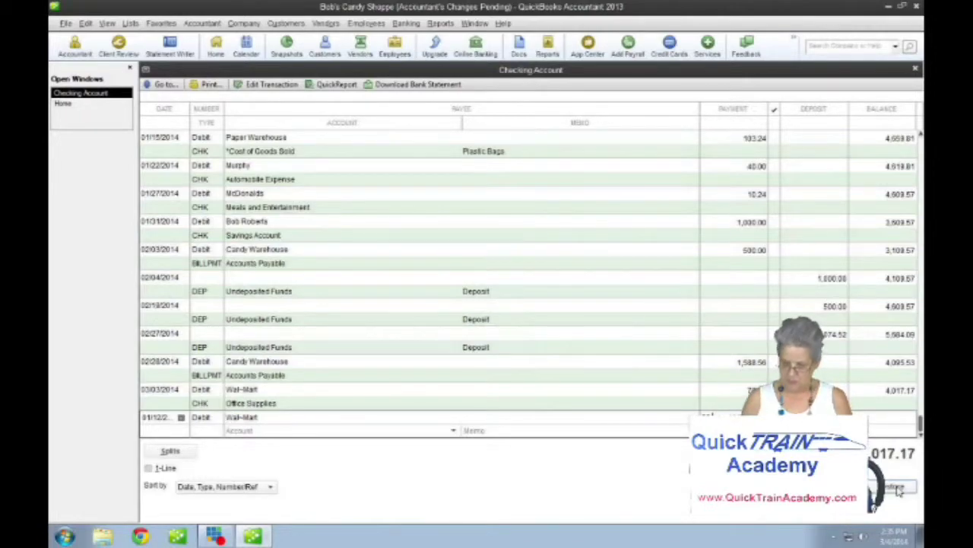
pyautogui.press('Tab')
pyautogui.press('Tab')
pyautogui.write('Of')
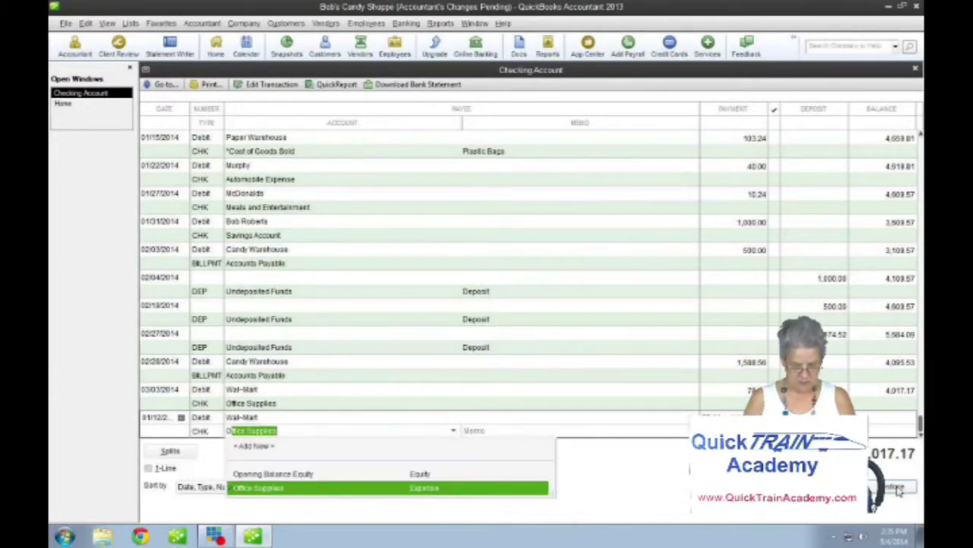
pyautogui.press('Tab')
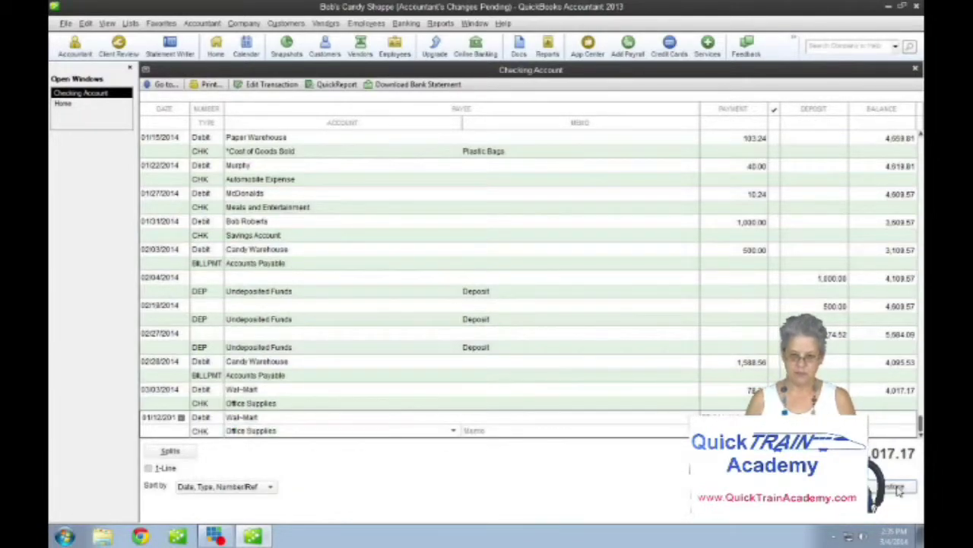
pyautogui.click(898, 490)
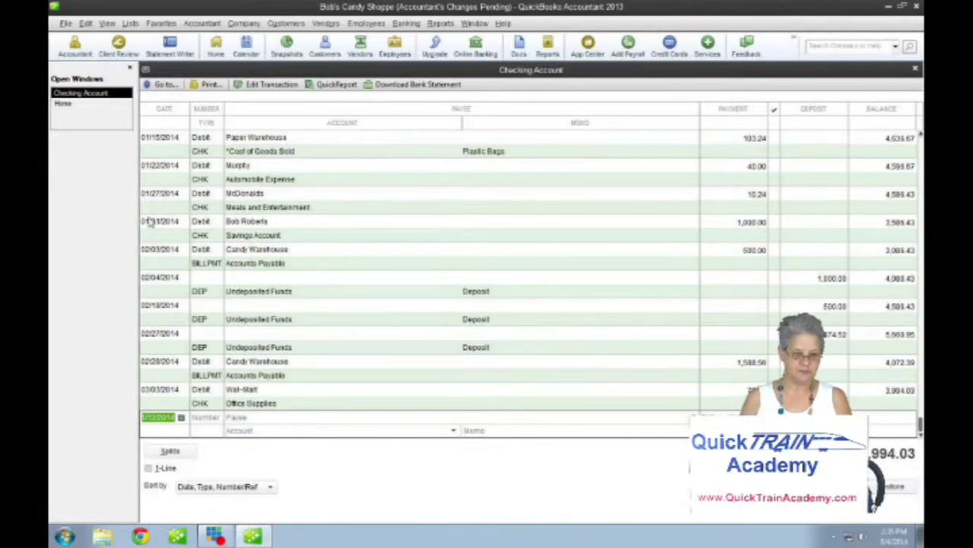
# Launch Open & Convert Transfer File from File > Accountant's Copy
pyautogui.click(66, 24)
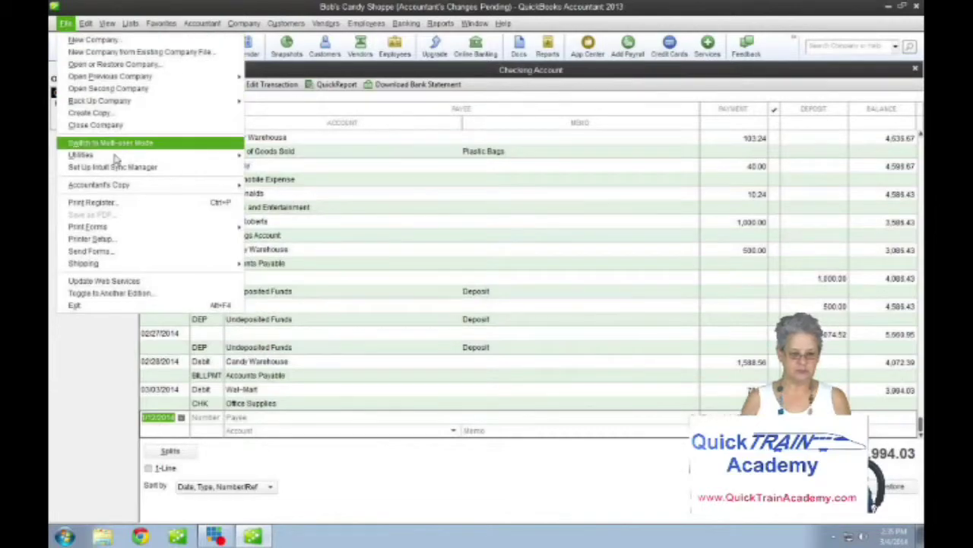
pyautogui.moveTo(129, 187)
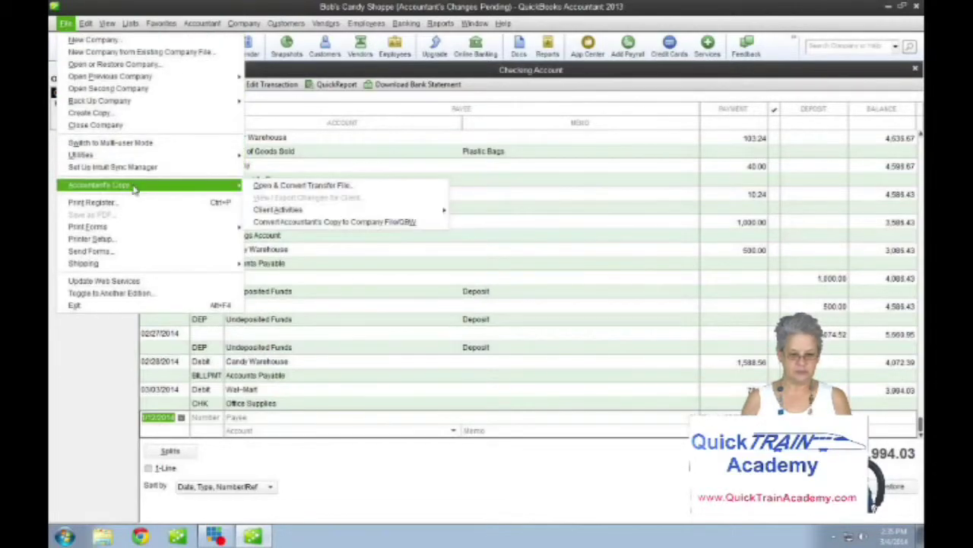
pyautogui.click(293, 186)
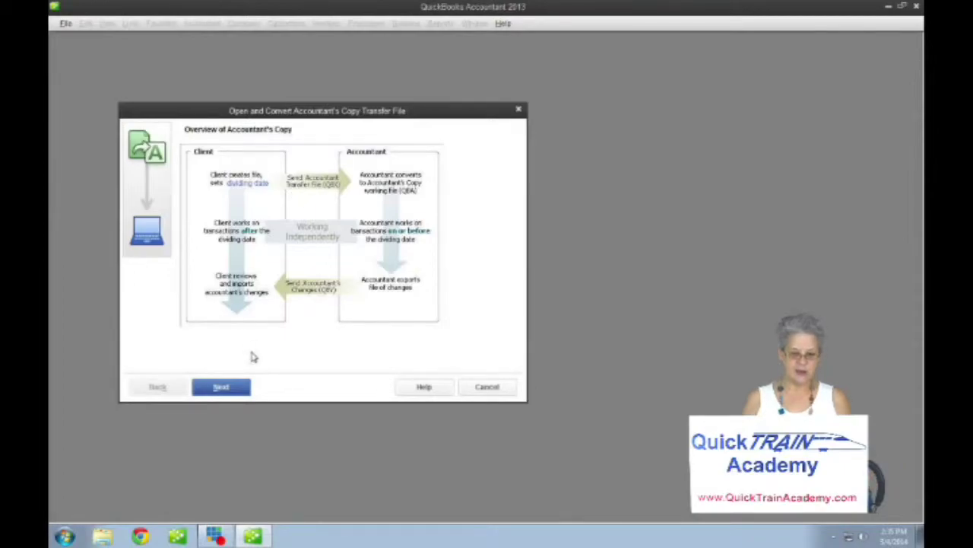
# Move past the overview and capabilities pages to browse for the transfer file
pyautogui.click(221, 387)
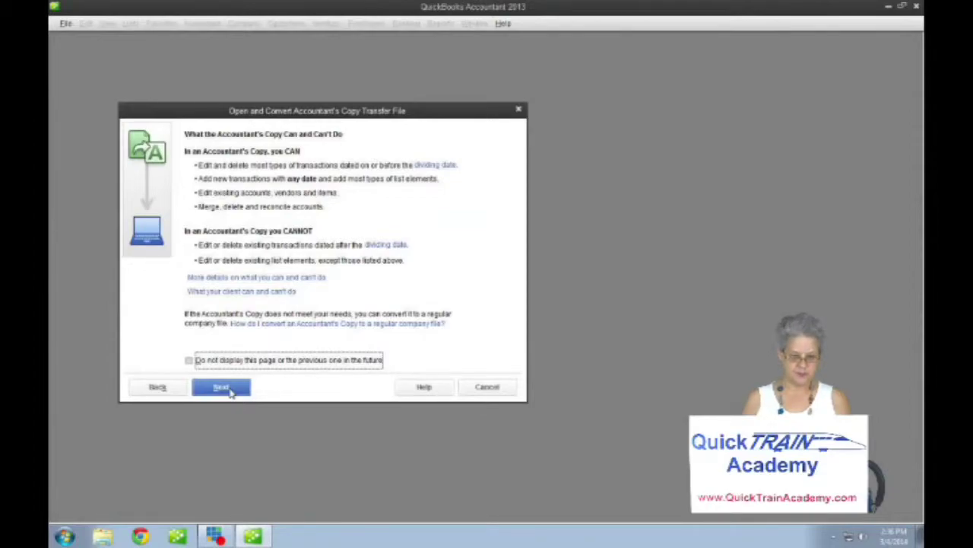
pyautogui.click(230, 389)
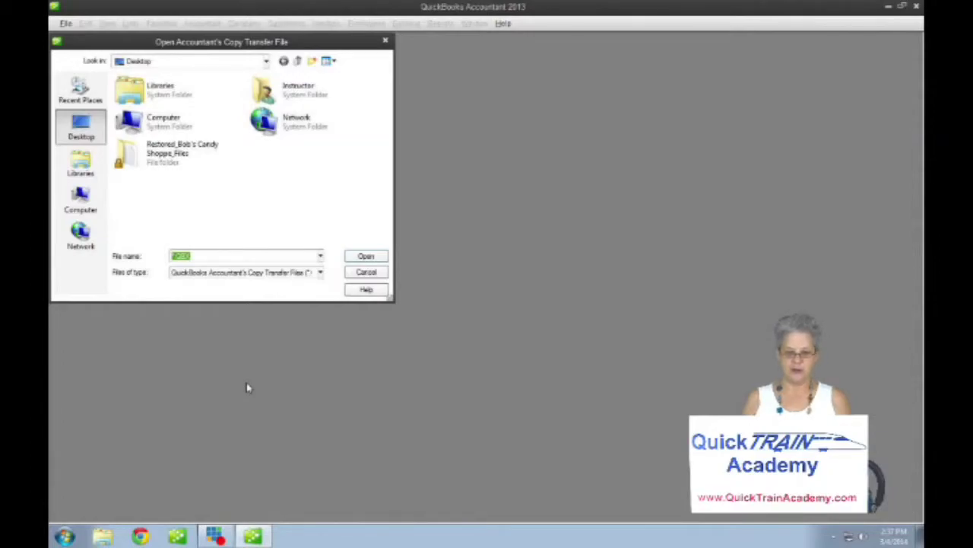
# Cancel the Open Accountant's Copy Transfer File dialog without choosing a file
pyautogui.click(366, 272)
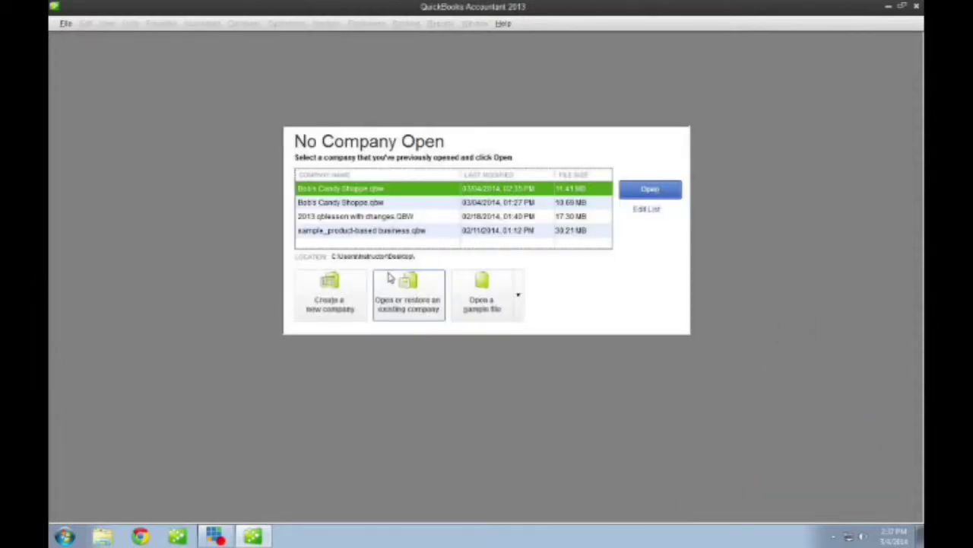